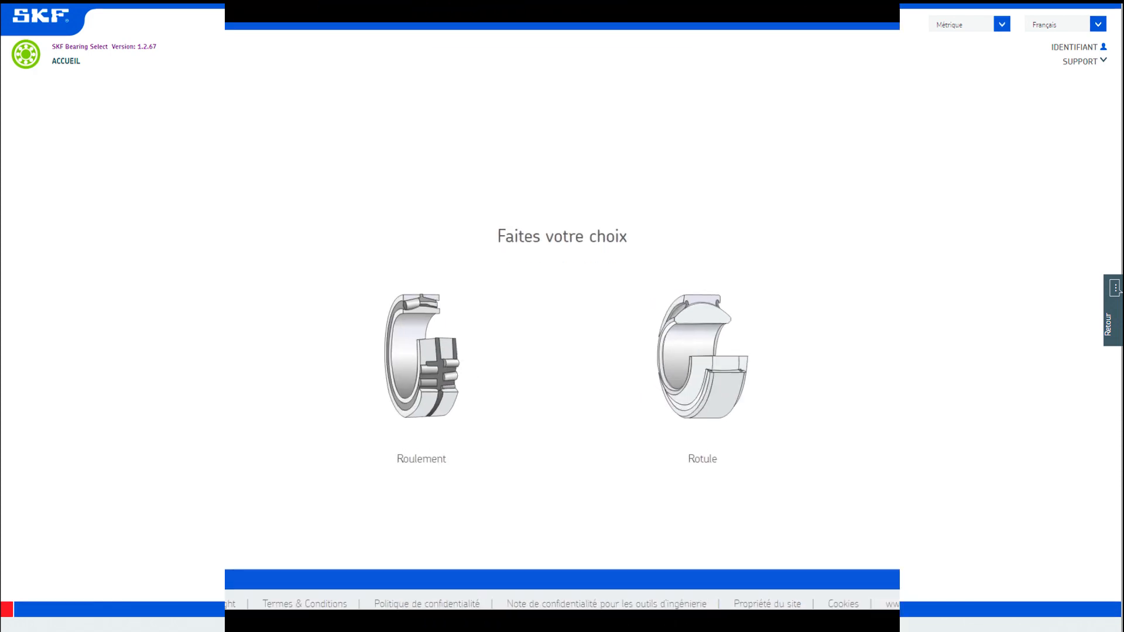
- Start a rolling bearing selection (Roulement) for a single bearing (Roulement seul)
click(370, 375)
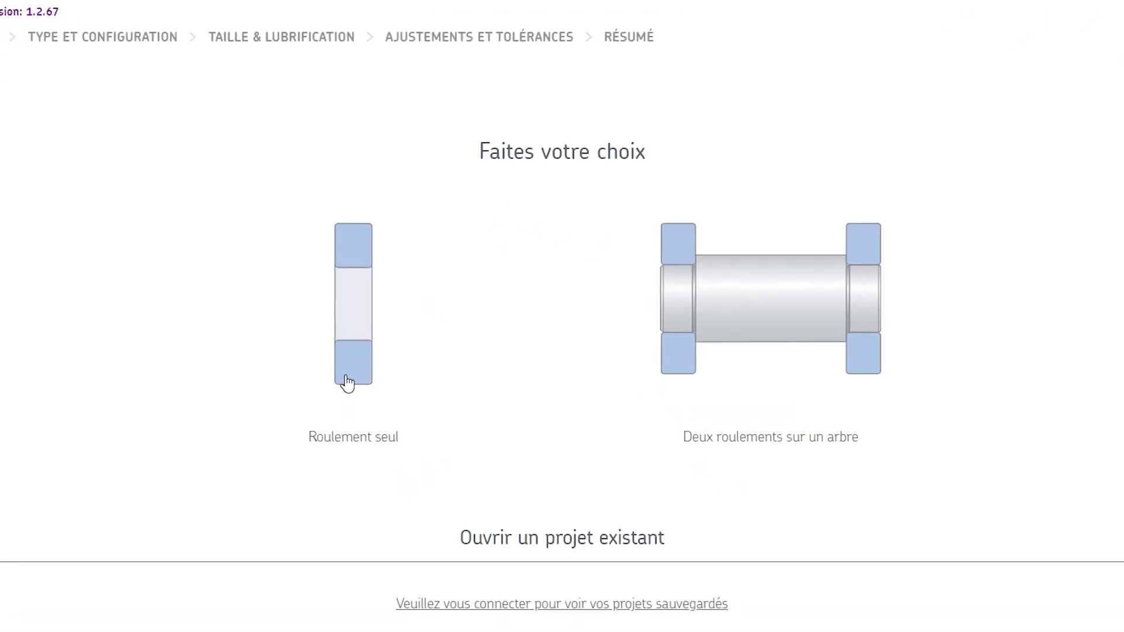
click(336, 327)
- Search the bearing designations for 6210, look over the matches and clear the search
click(273, 441)
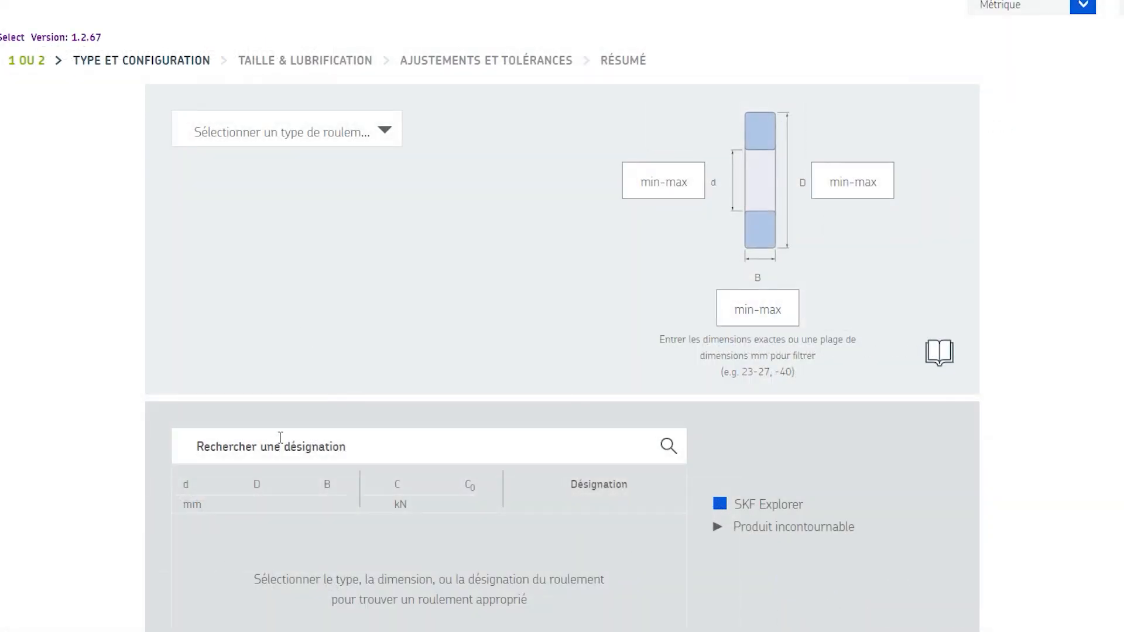
text(6210)
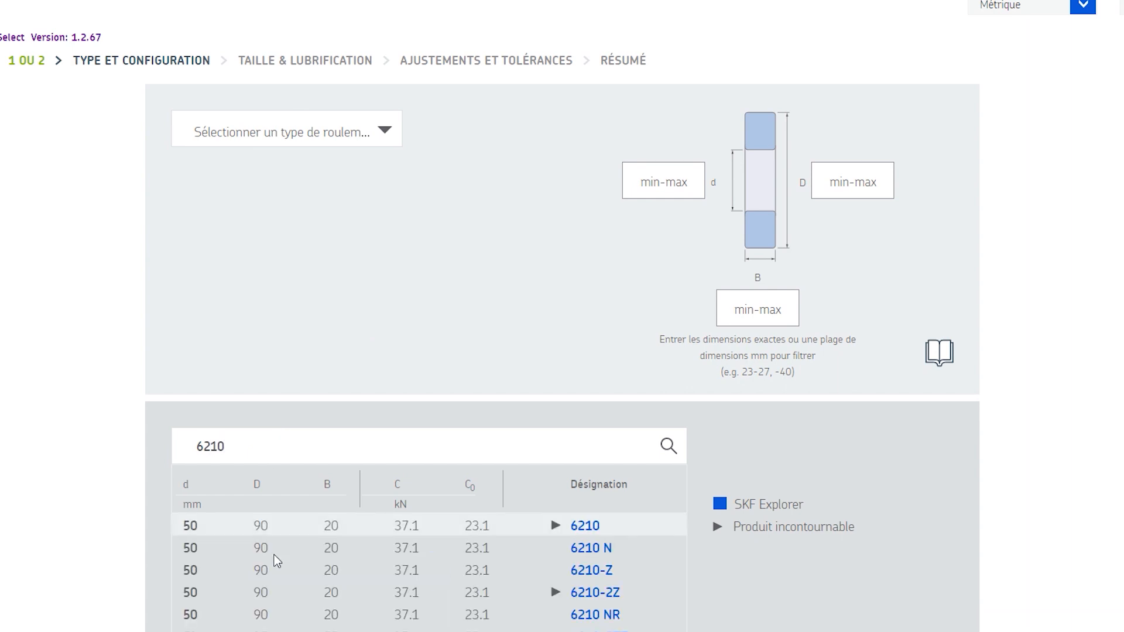
scroll(572, 538, down, 1)
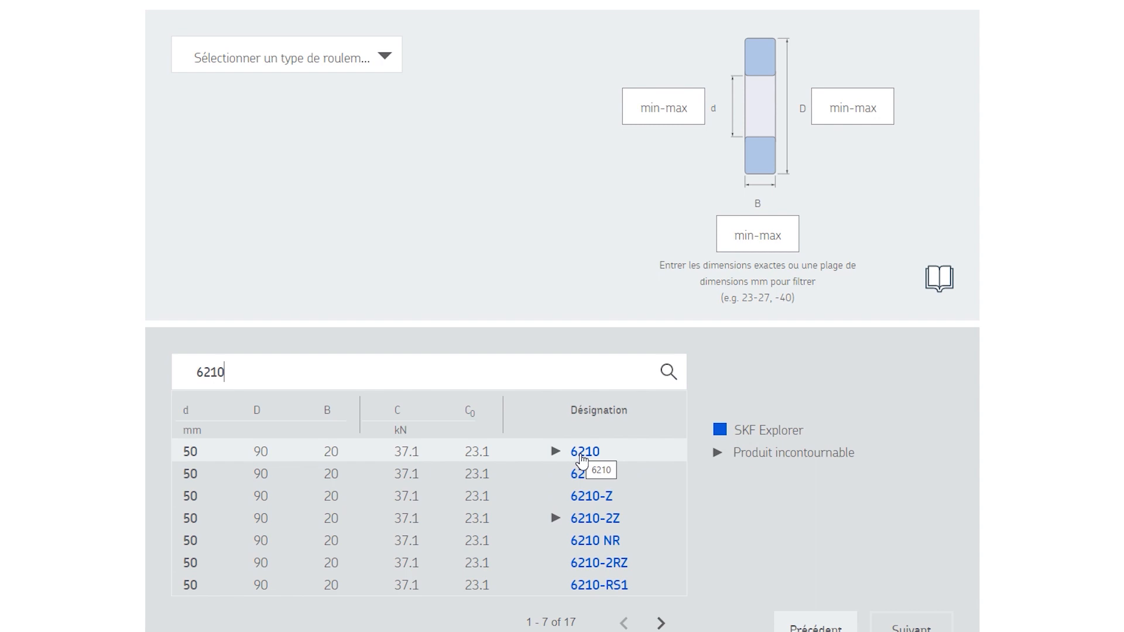
key(ctrl+a)
key(BackSpace)
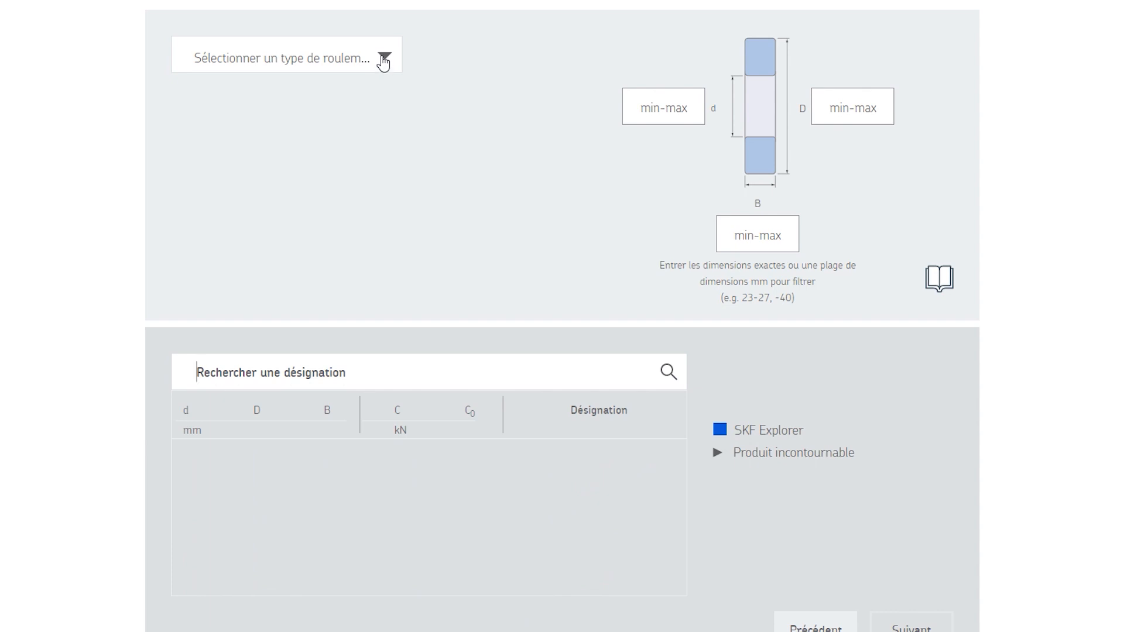
- Filter the bearing list to Roulement rigide à billes with bore diameter d 50 mm and outside diameter D 90 mm
click(384, 57)
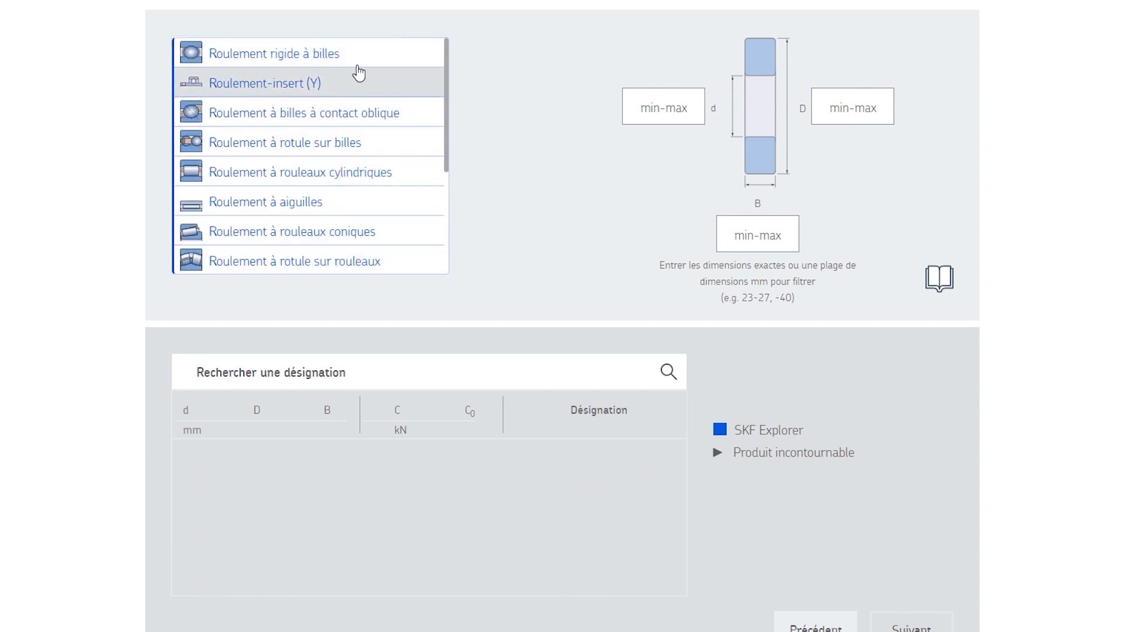
click(339, 64)
click(662, 105)
text(50)
click(850, 106)
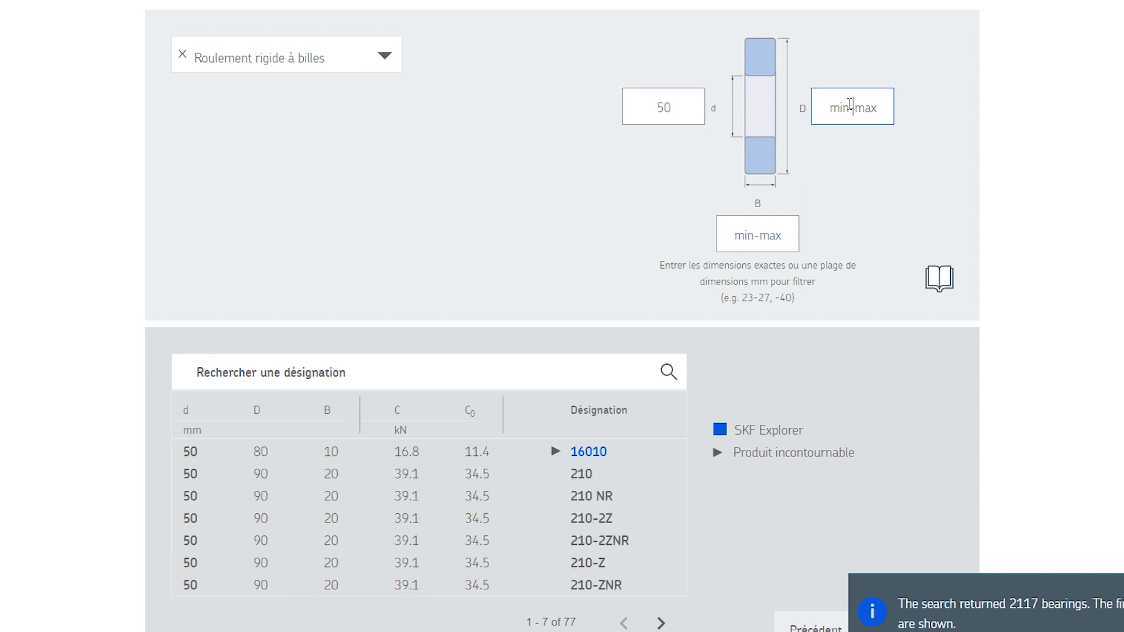
text(90)
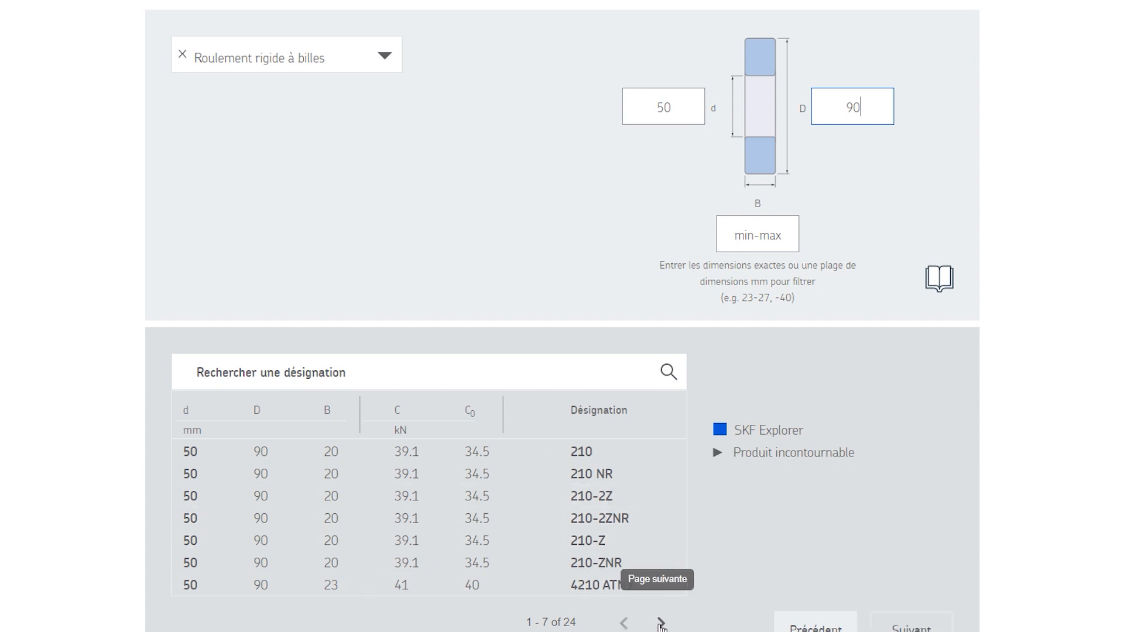
- Choose the 6210 bearing from the filtered list, continue to sizing and lubrication, and expand all its characteristics
click(660, 622)
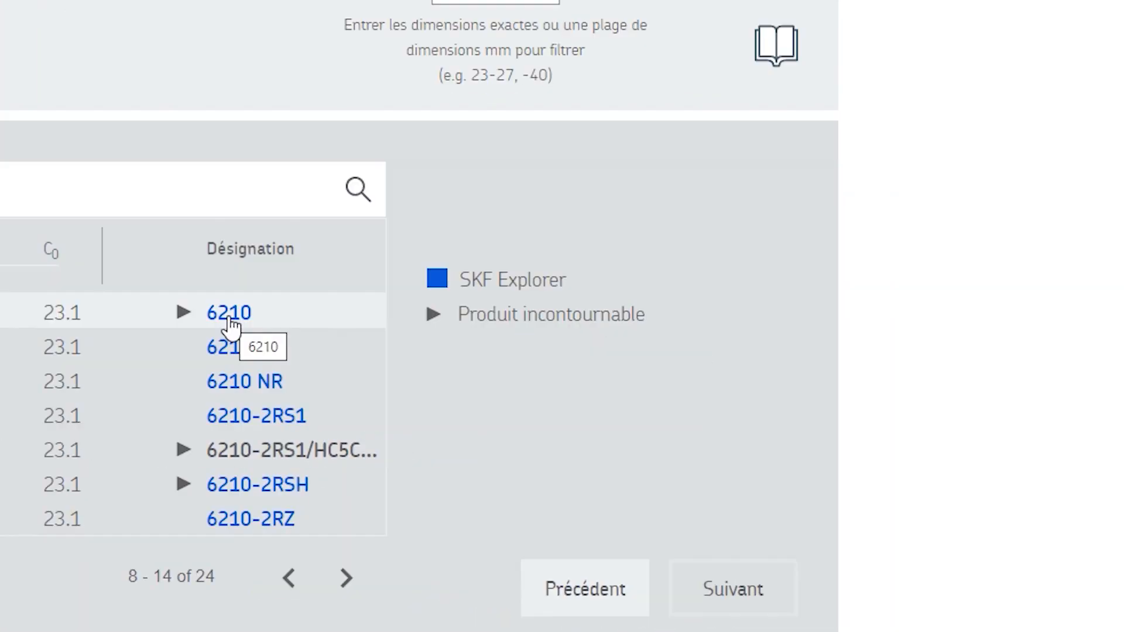
click(230, 319)
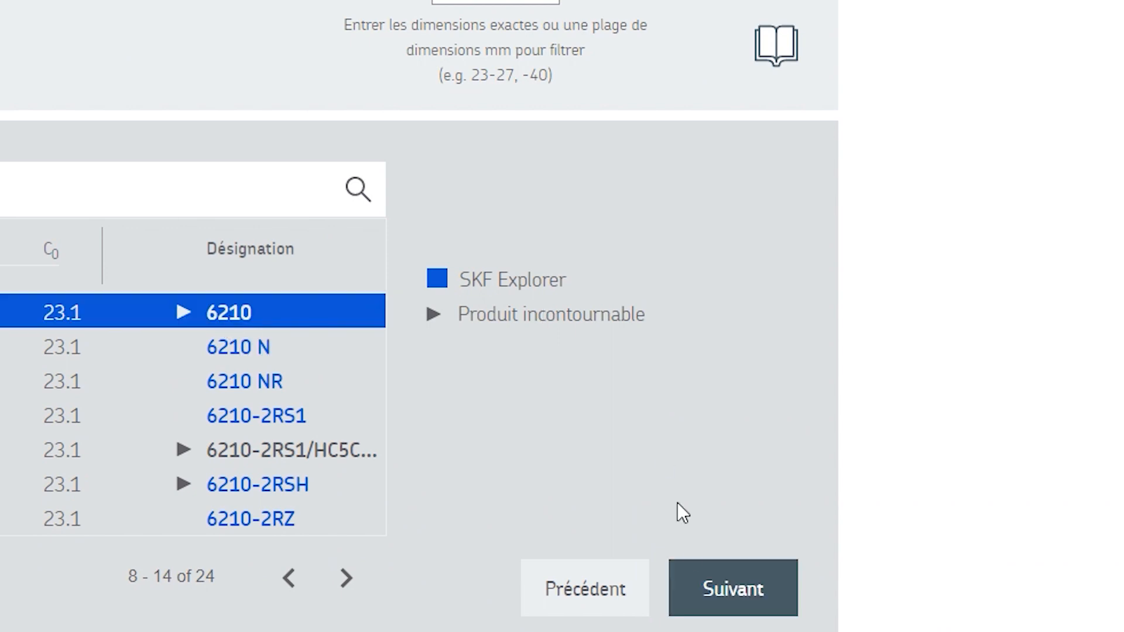
click(698, 597)
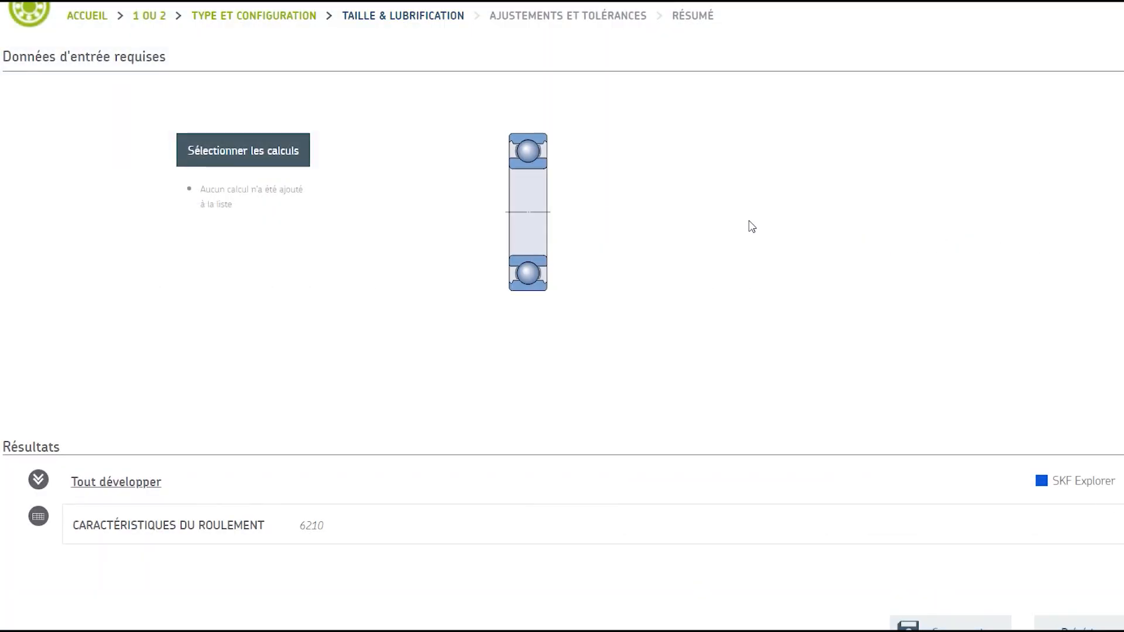
click(116, 483)
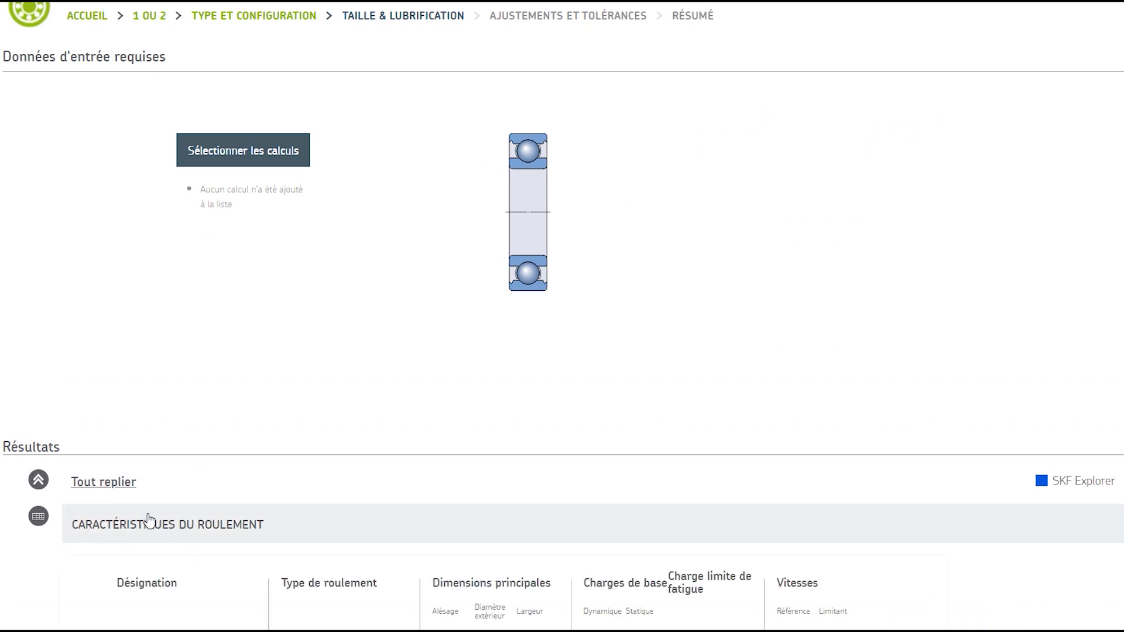
scroll(85, 522, down, 2)
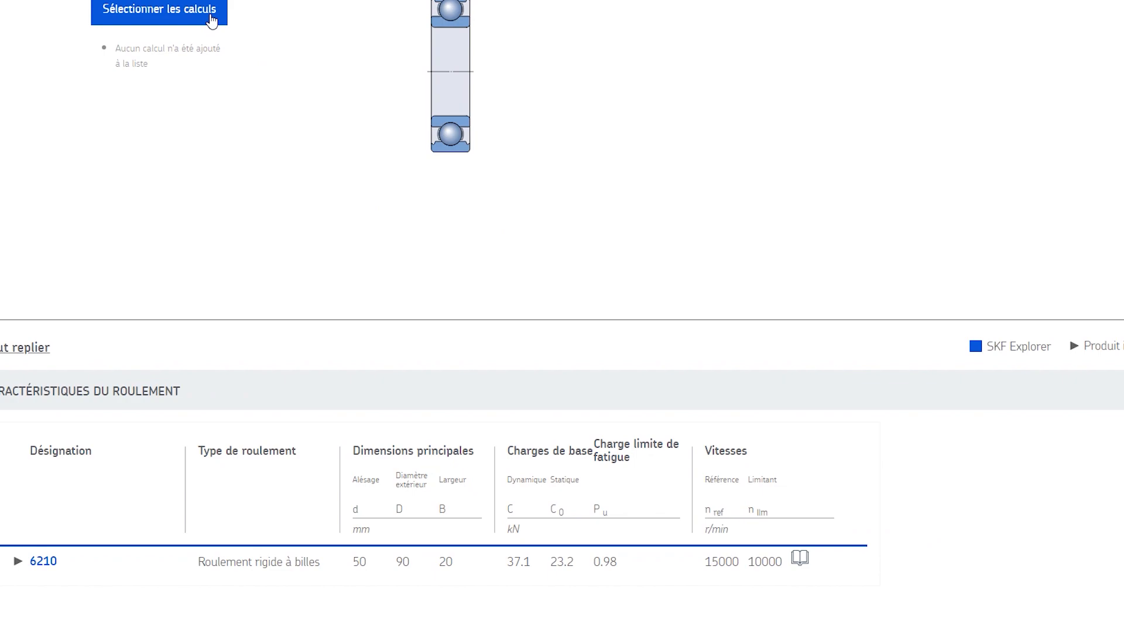
- Add the Durée de vie modifiée calculation for the chosen bearing
click(296, 19)
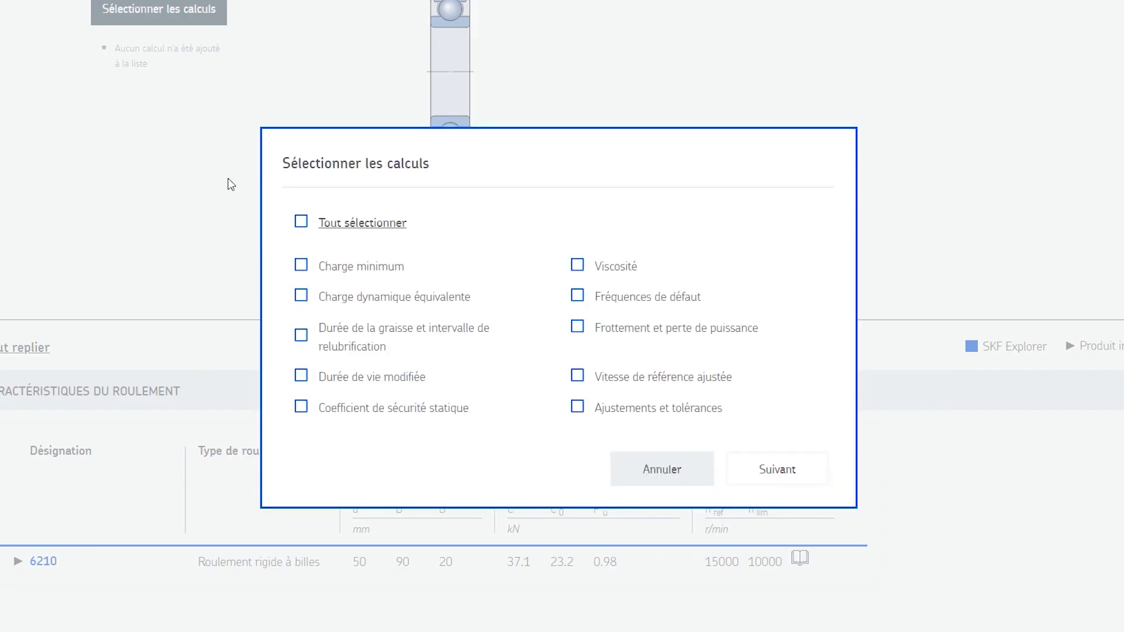
click(300, 376)
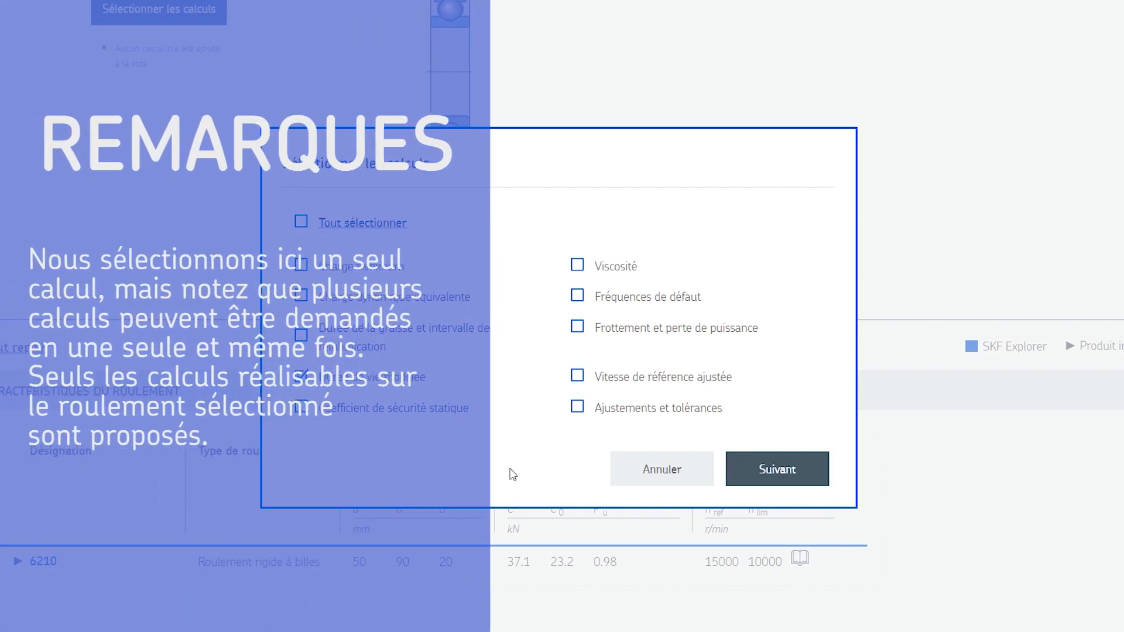
click(777, 470)
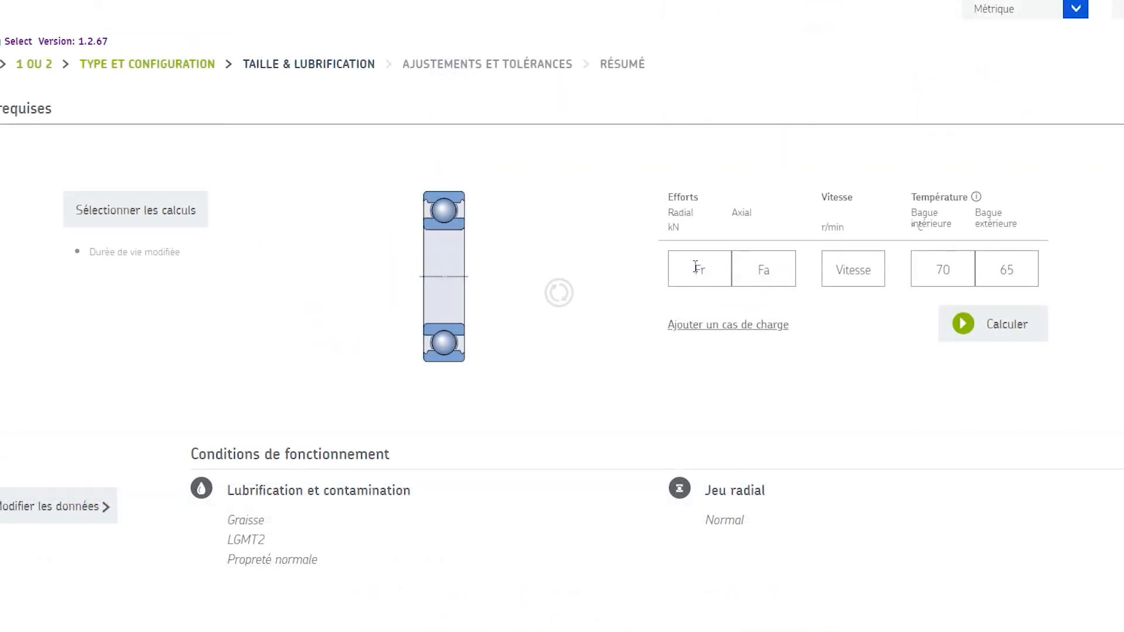
- Set the radial load to 3 kN, the axial load to 0.5 kN and the speed to 3000 r/min
click(695, 268)
text(3)
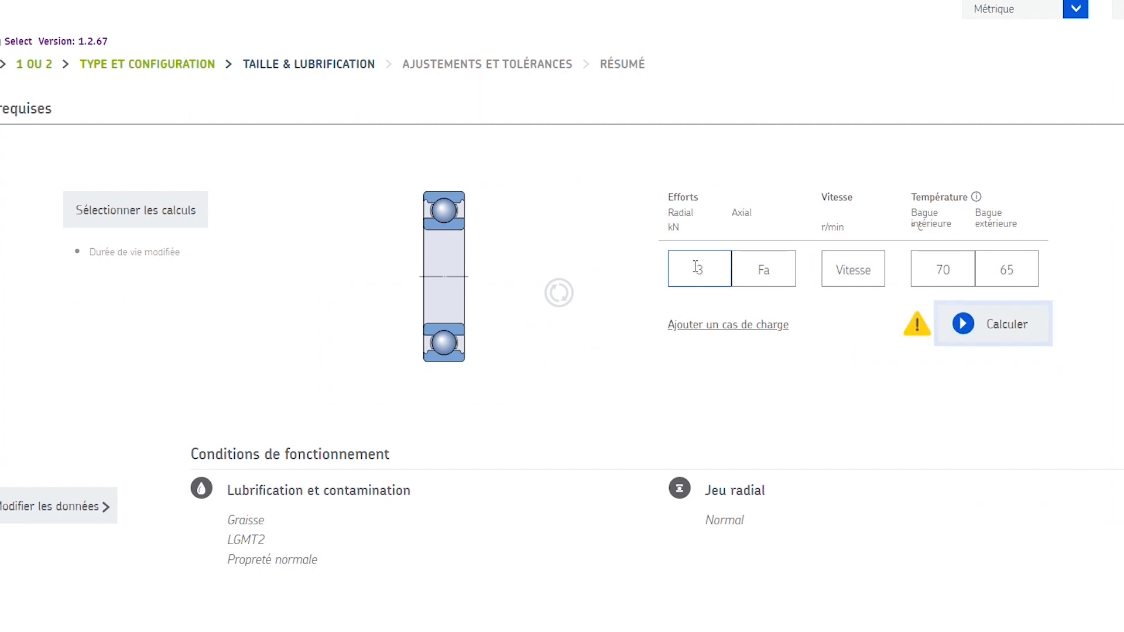
click(766, 309)
click(756, 260)
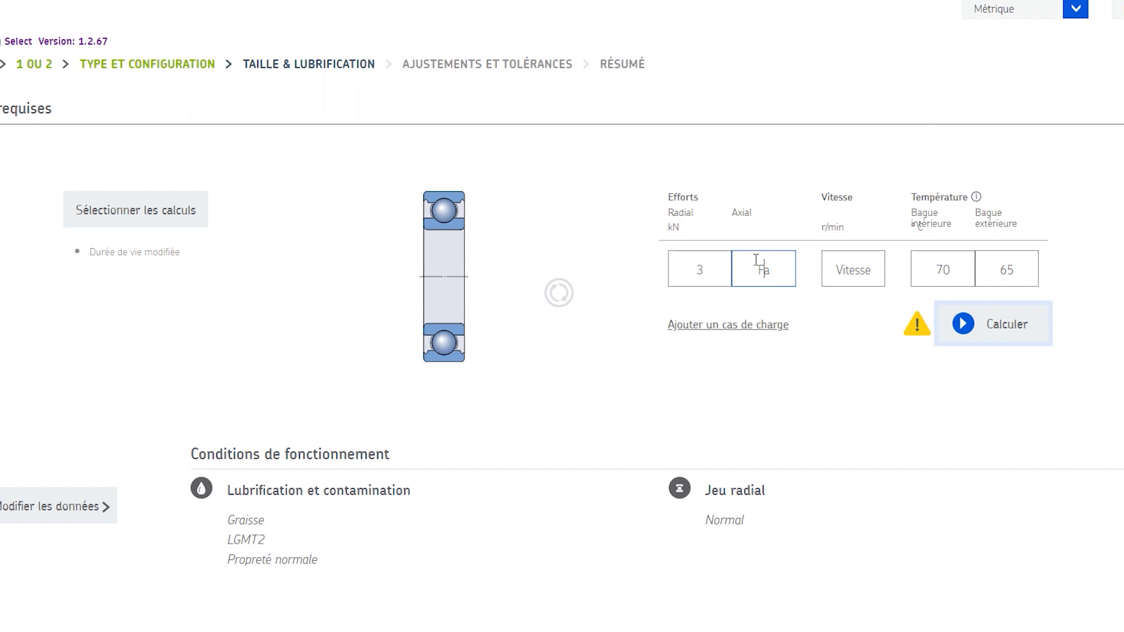
text(0.5)
click(841, 272)
text(3000)
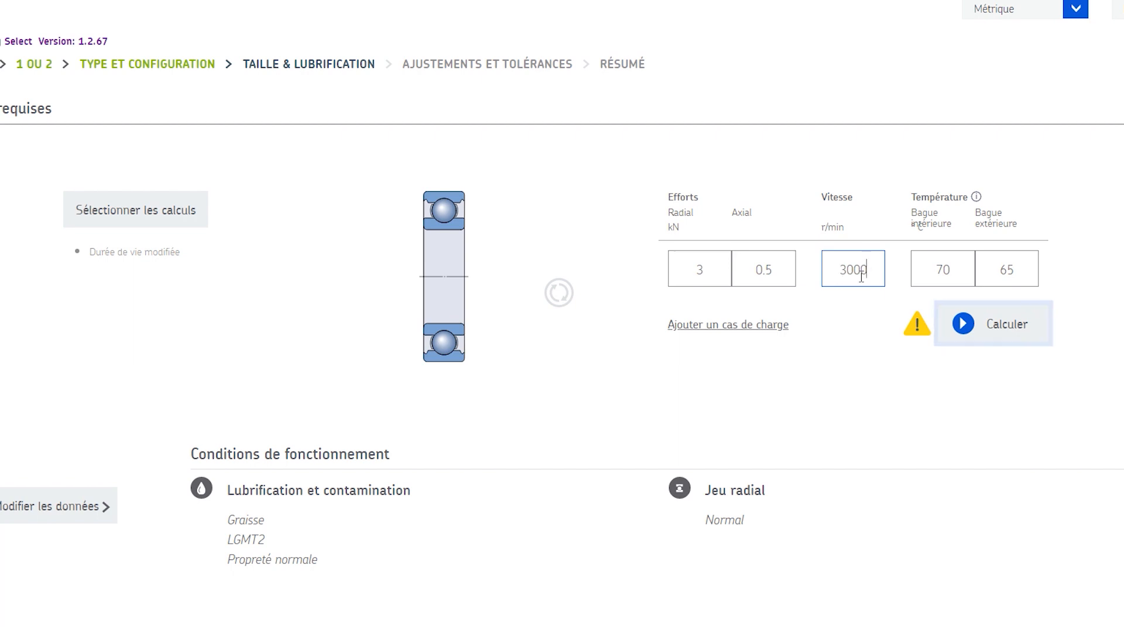
click(938, 275)
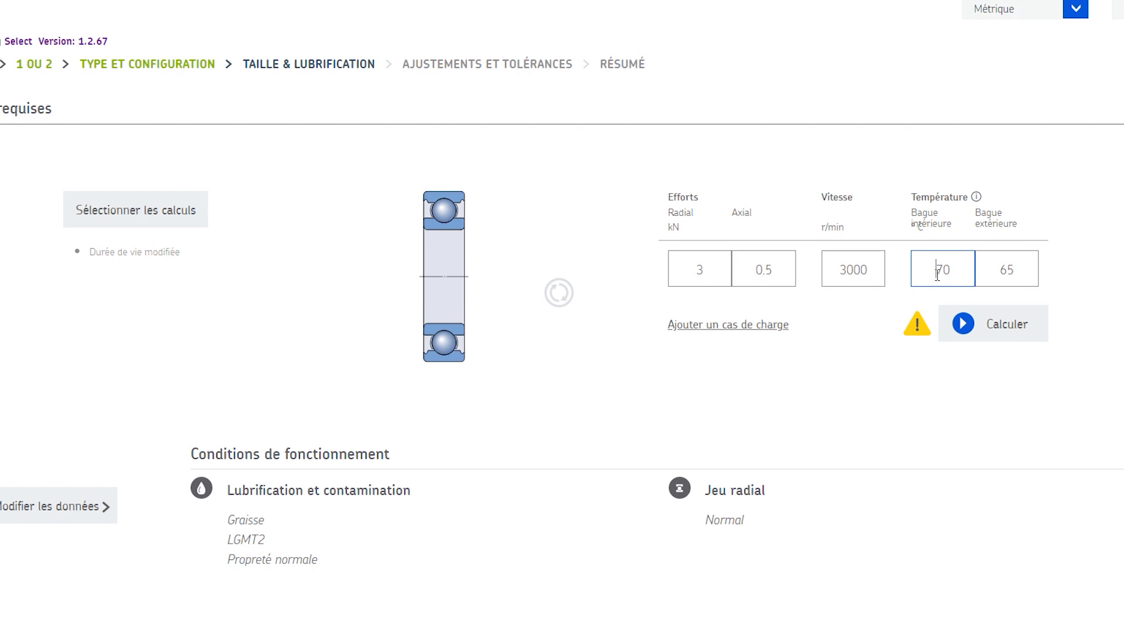
- Open the lubrication and contamination conditions and choose Graisse as the lubricant type
click(364, 494)
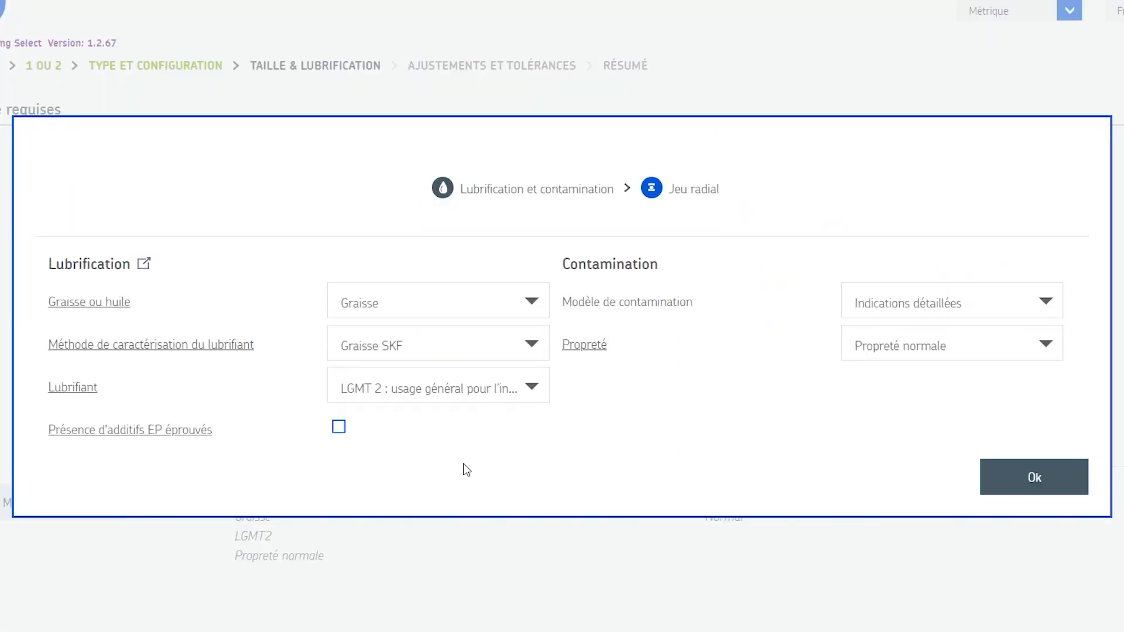
click(446, 306)
click(372, 301)
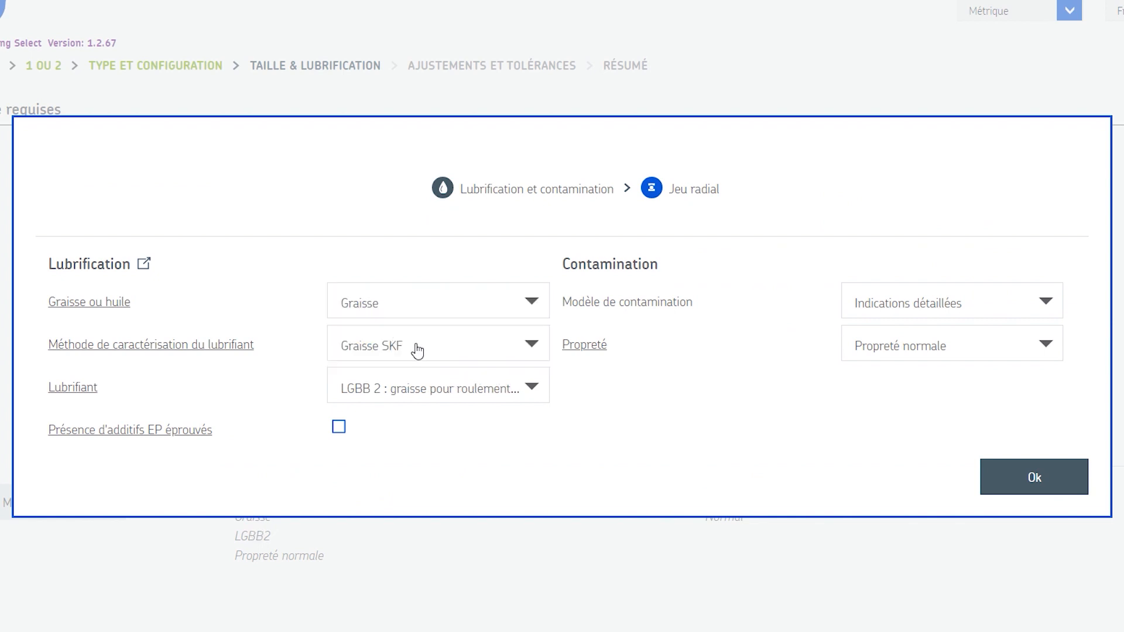
- Review the lubricant characterisation methods and the available SKF greases
click(418, 351)
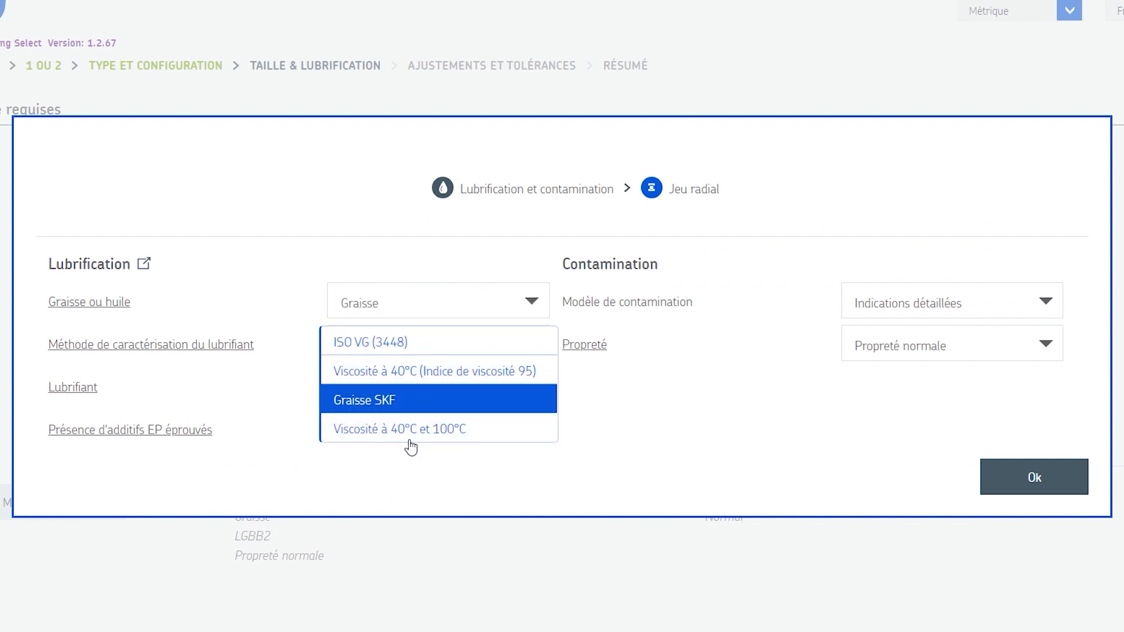
click(412, 406)
click(411, 394)
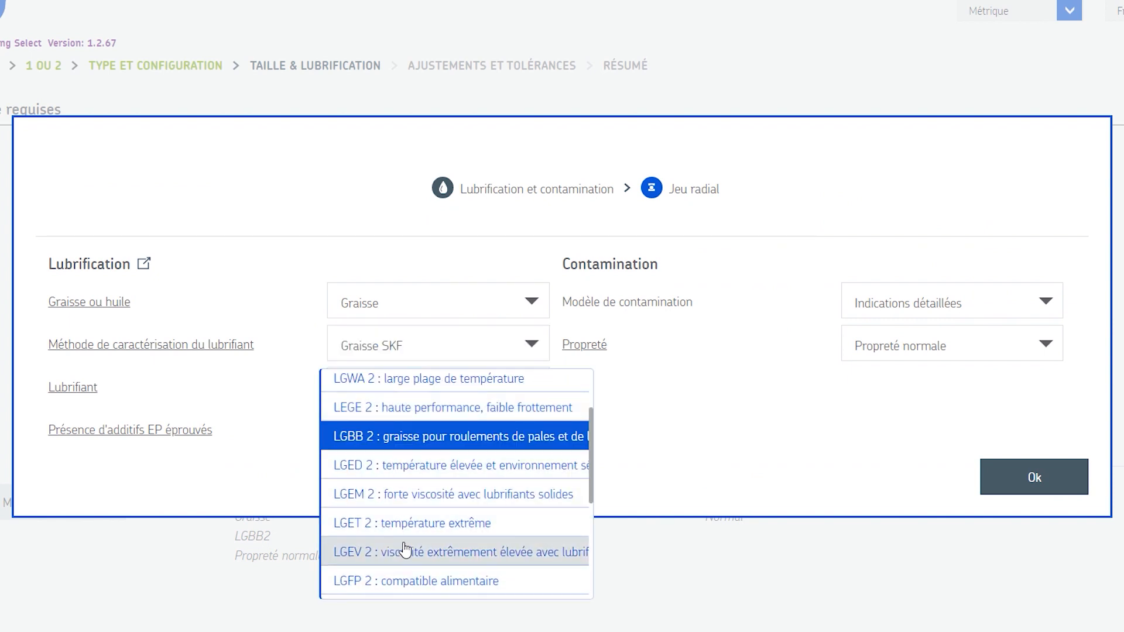
click(422, 354)
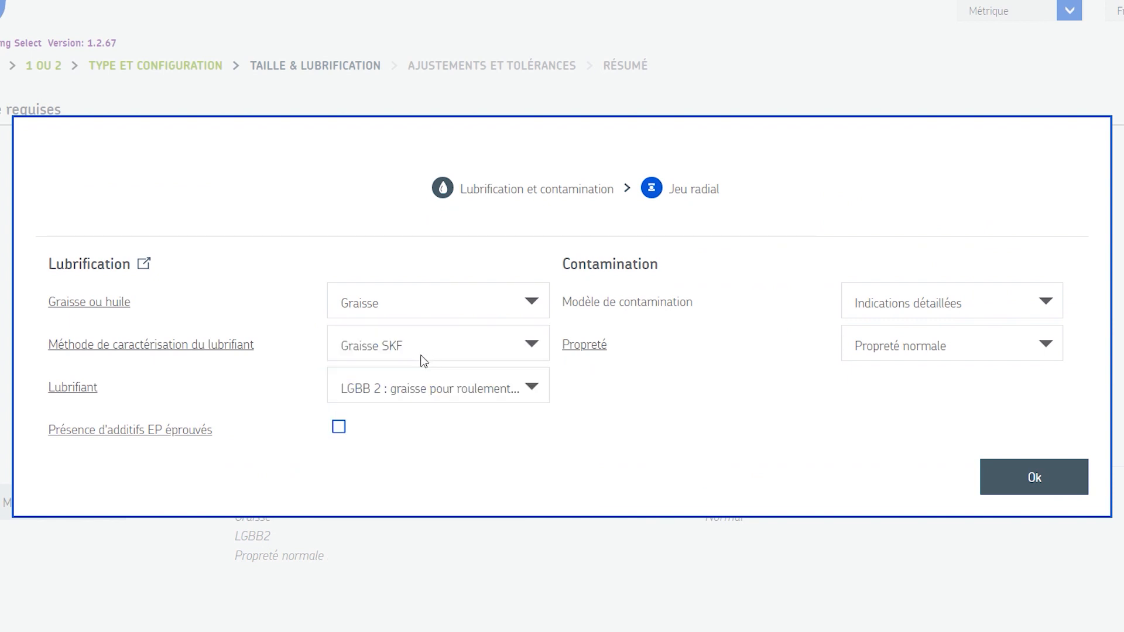
- Characterise the lubricant by Viscosité à 40°C et 100°C, with 150 mm²/s at 40°C and 10 mm²/s at 100°C
click(420, 355)
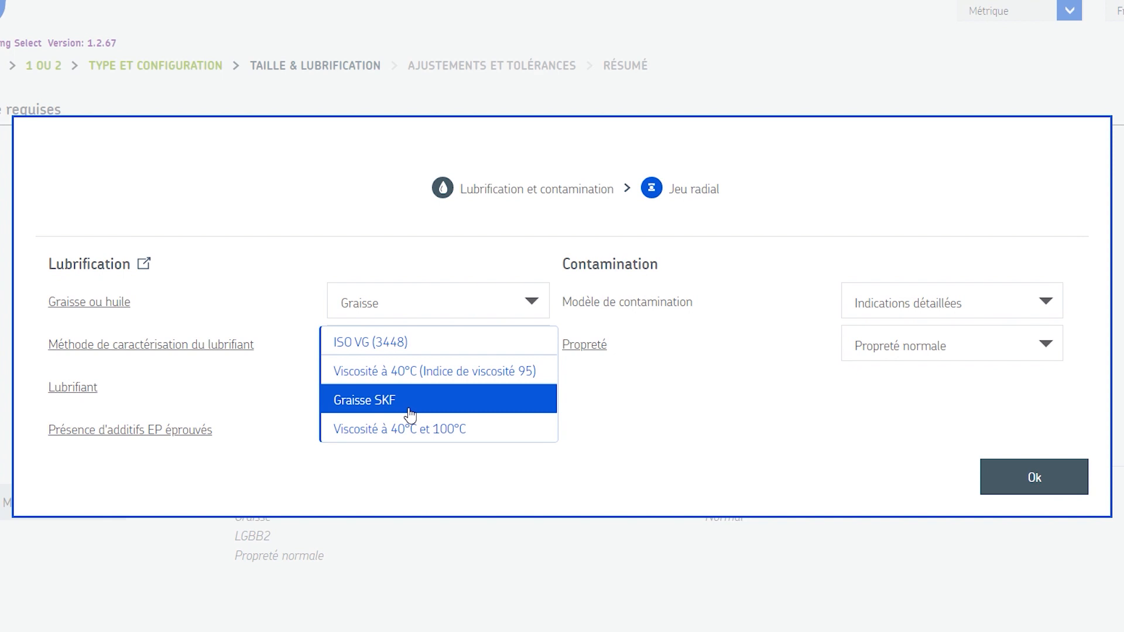
click(417, 433)
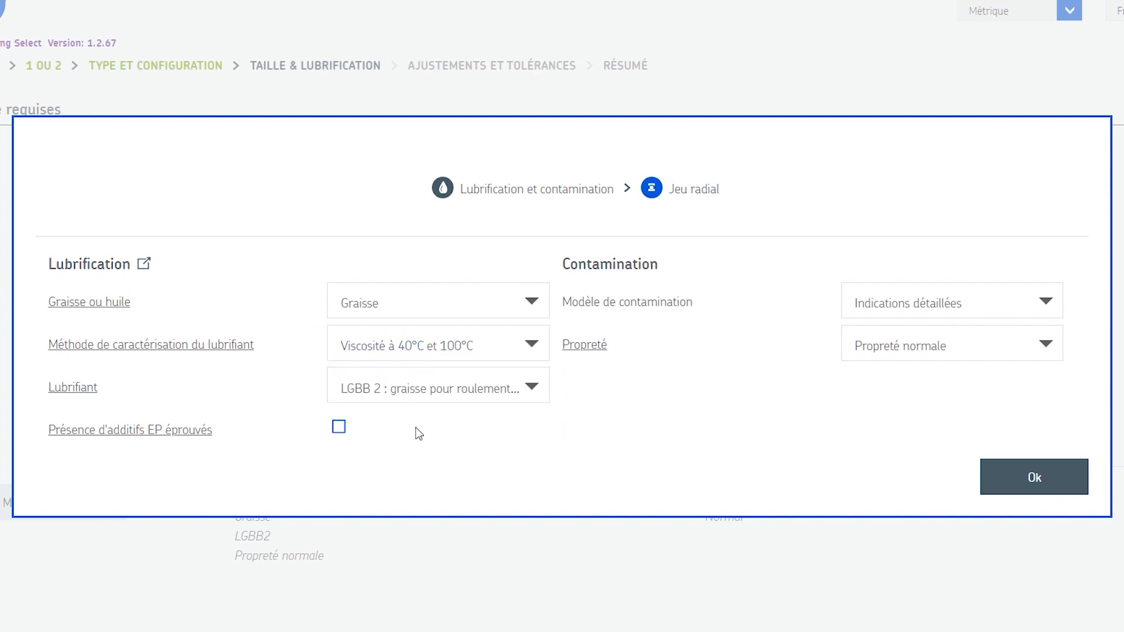
double_click(391, 369)
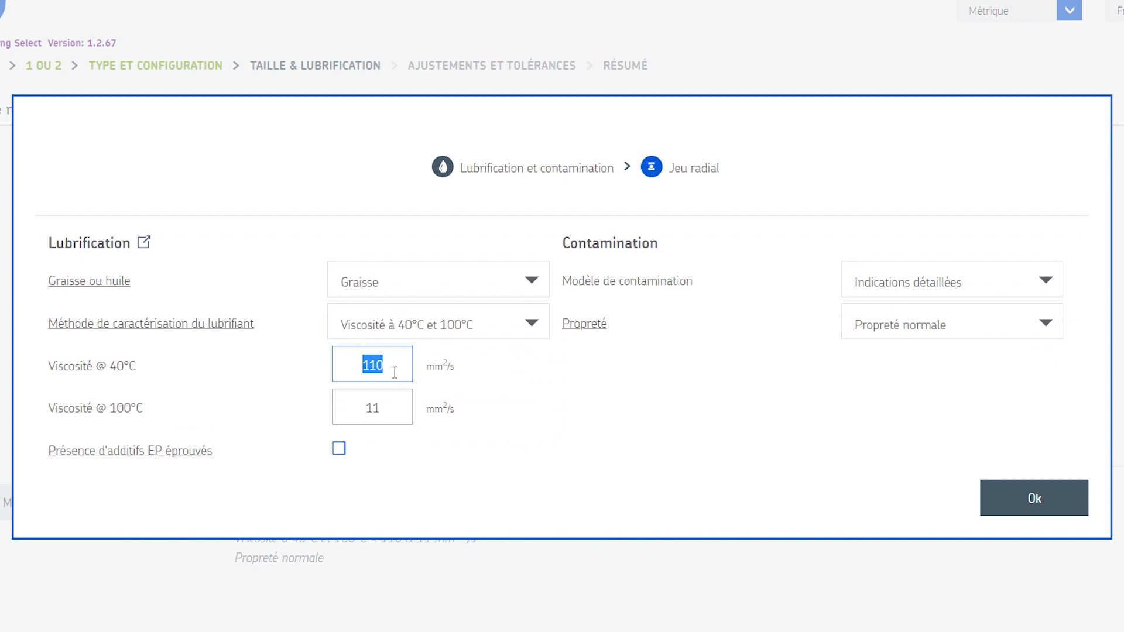
text(150)
click(395, 404)
double_click(395, 404)
text(10)
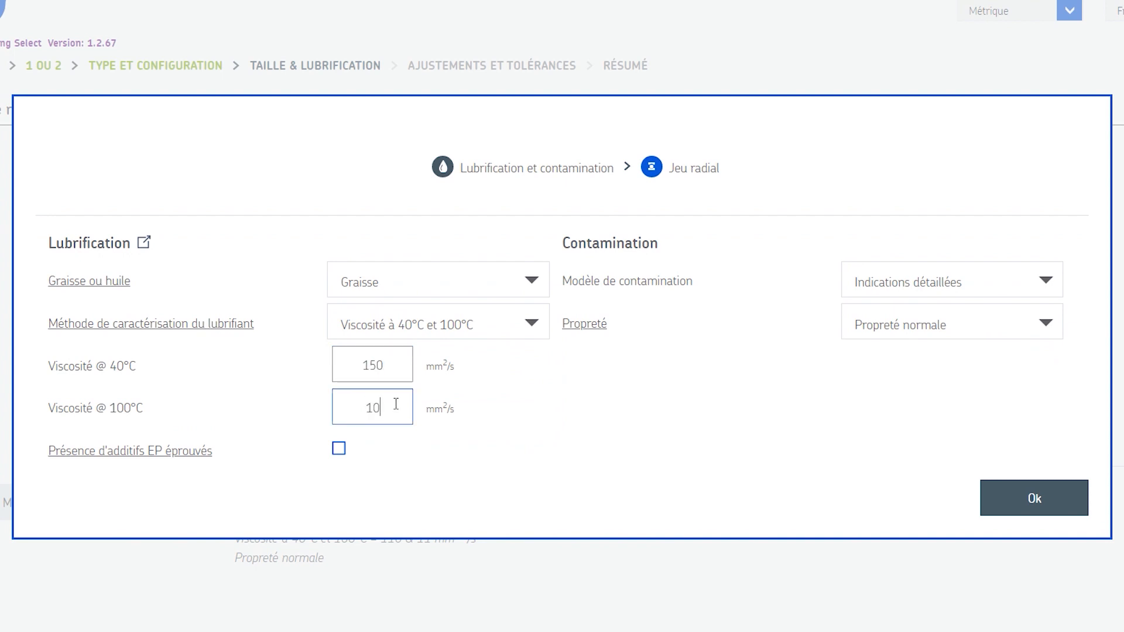
click(390, 450)
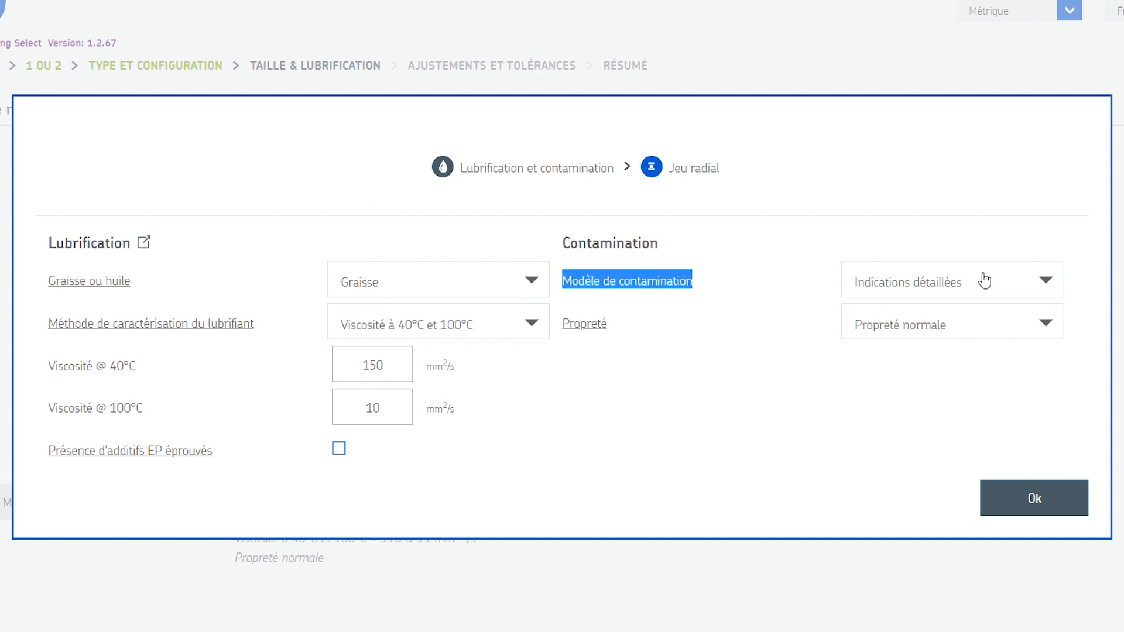
- Use the Indications détaillées contamination model and set the cleanliness level to Pollution légère typique
click(1016, 286)
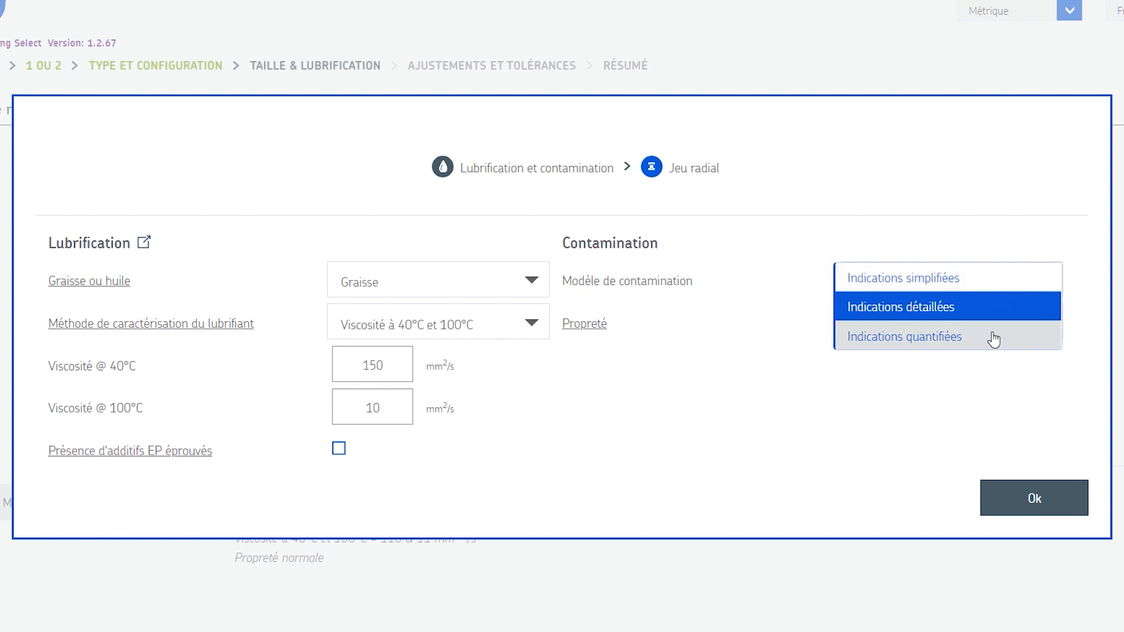
click(965, 308)
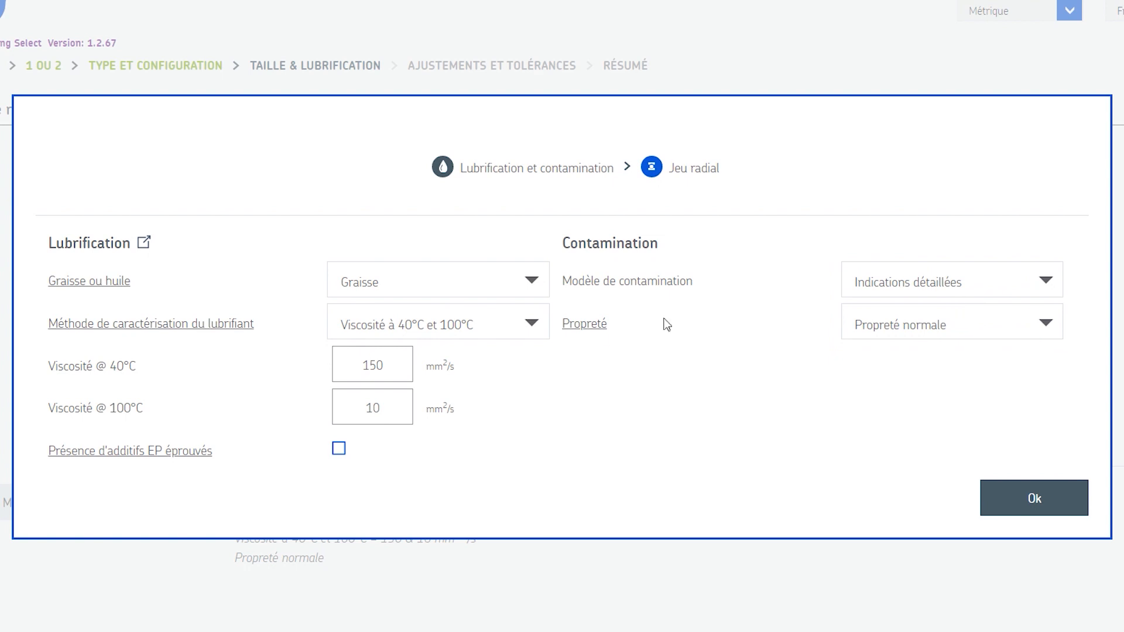
drag(614, 329, 563, 323)
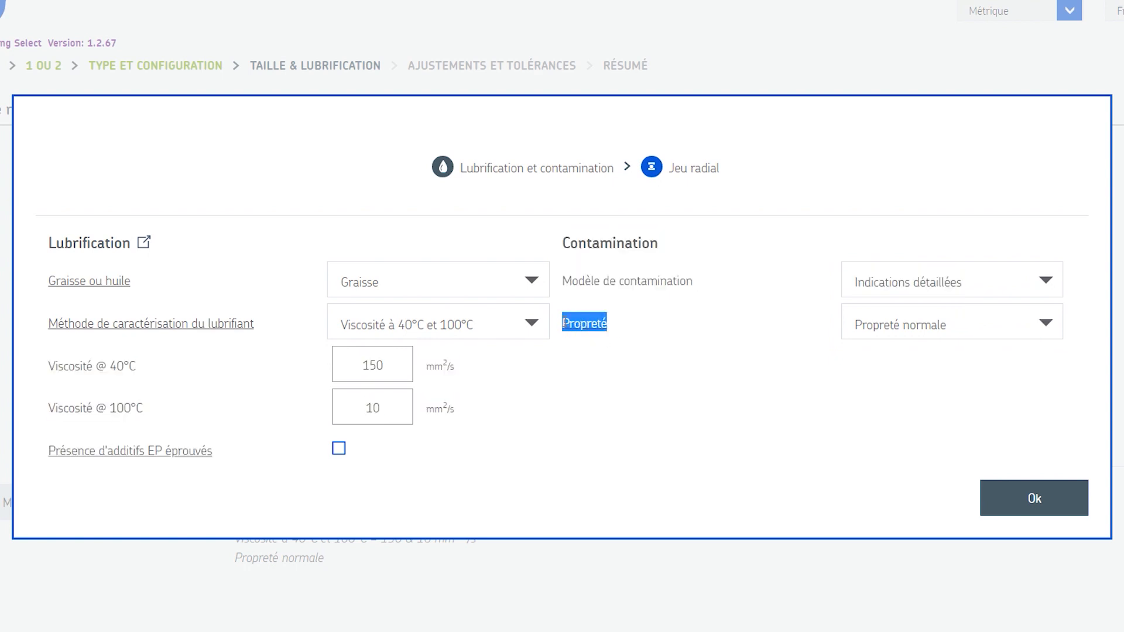
click(637, 329)
drag(637, 328, 562, 325)
click(684, 353)
click(900, 332)
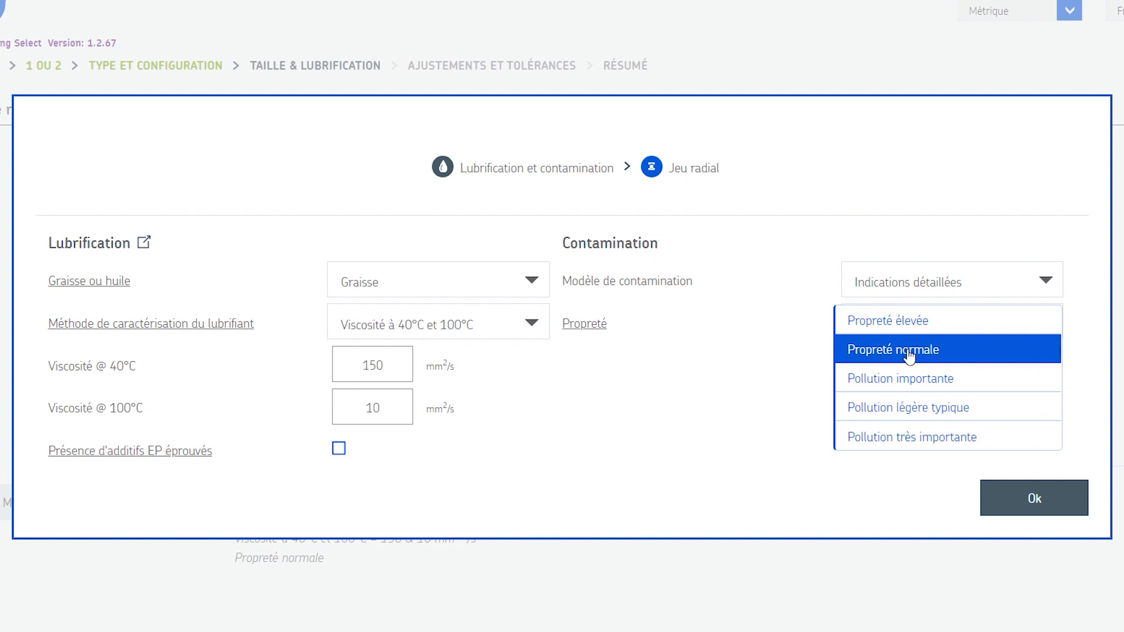
click(914, 410)
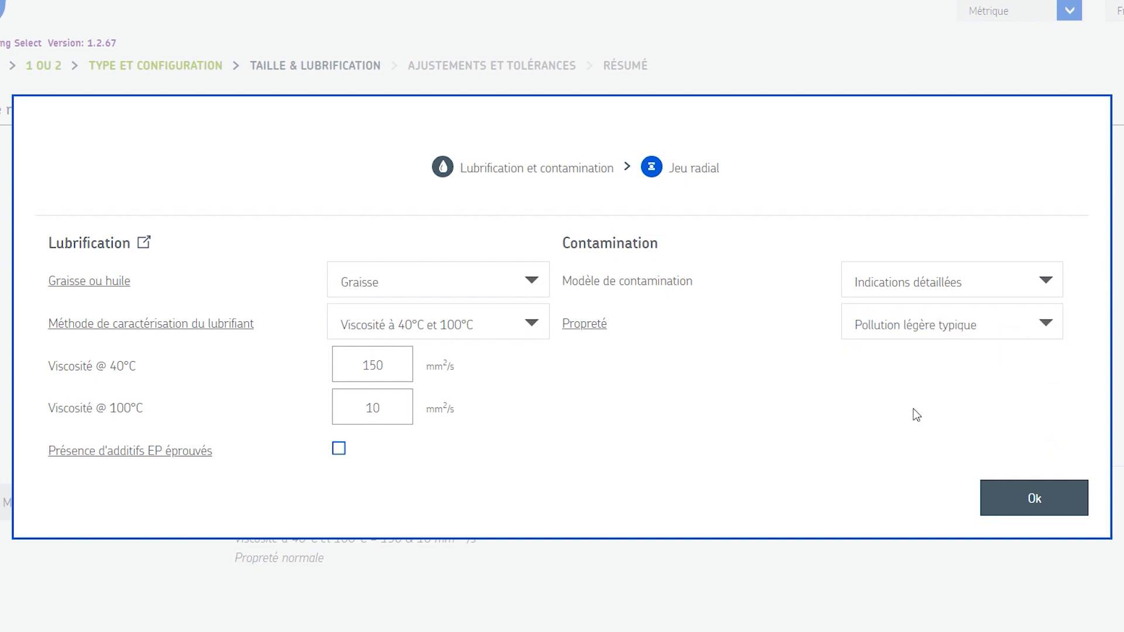
- Confirm the lubrication and contamination conditions and set the bearing's internal radial clearance (Jeu radial interne) to Normal
click(1013, 500)
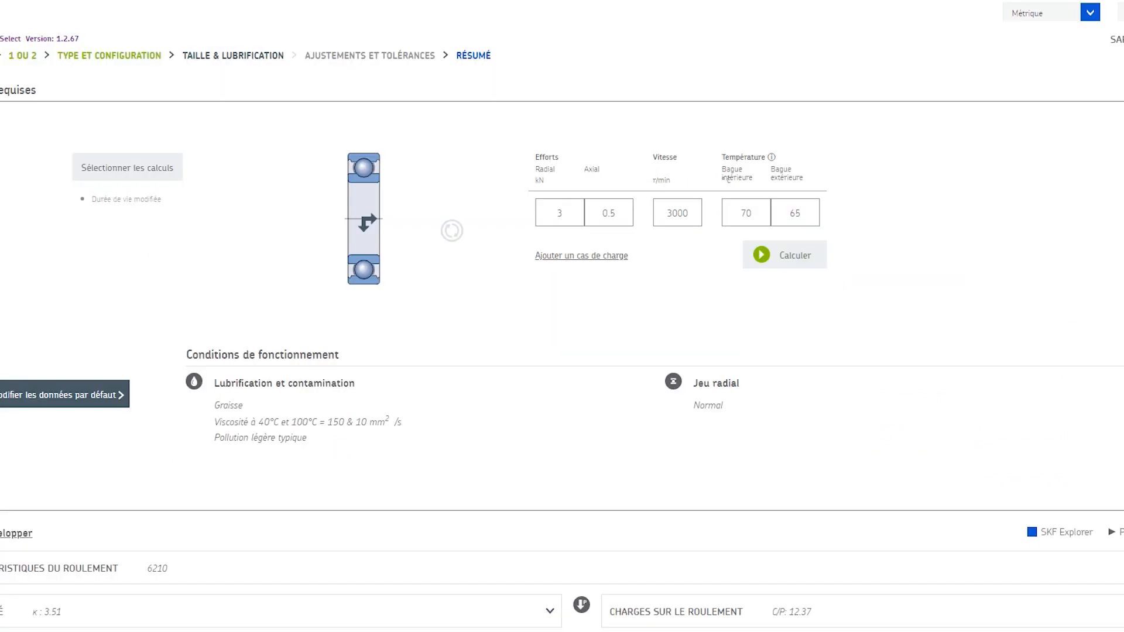
click(704, 389)
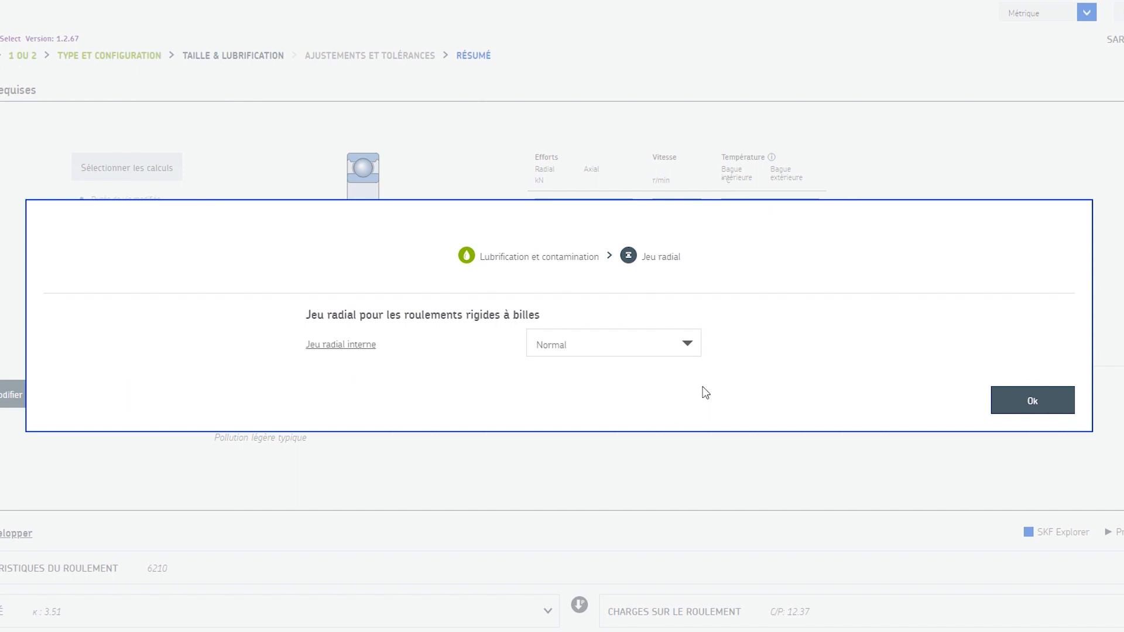
click(699, 348)
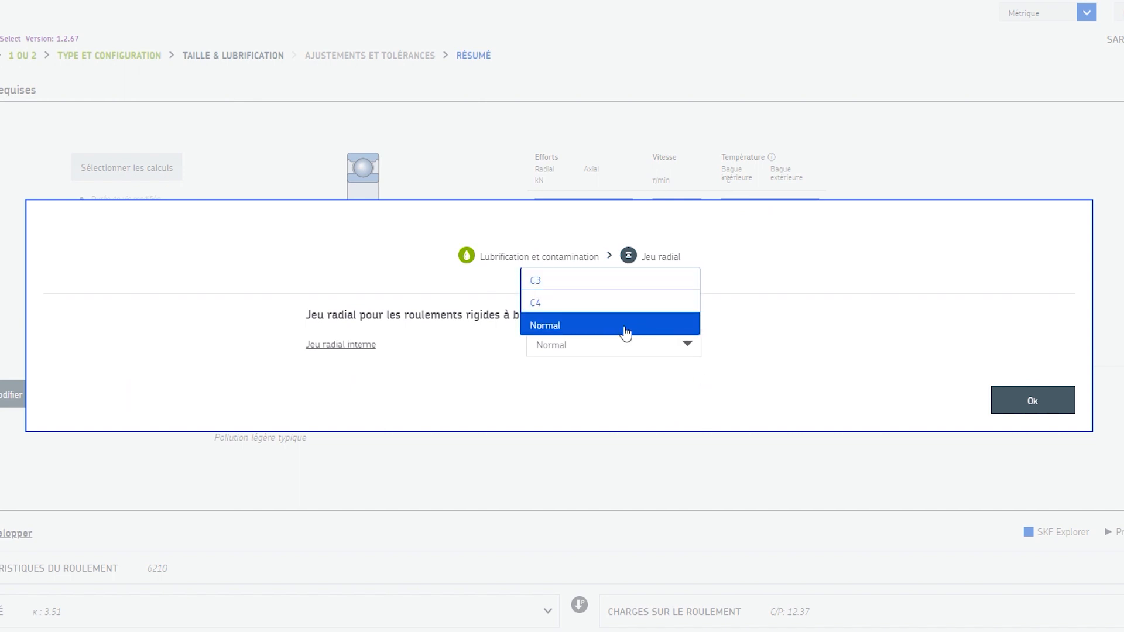
click(574, 332)
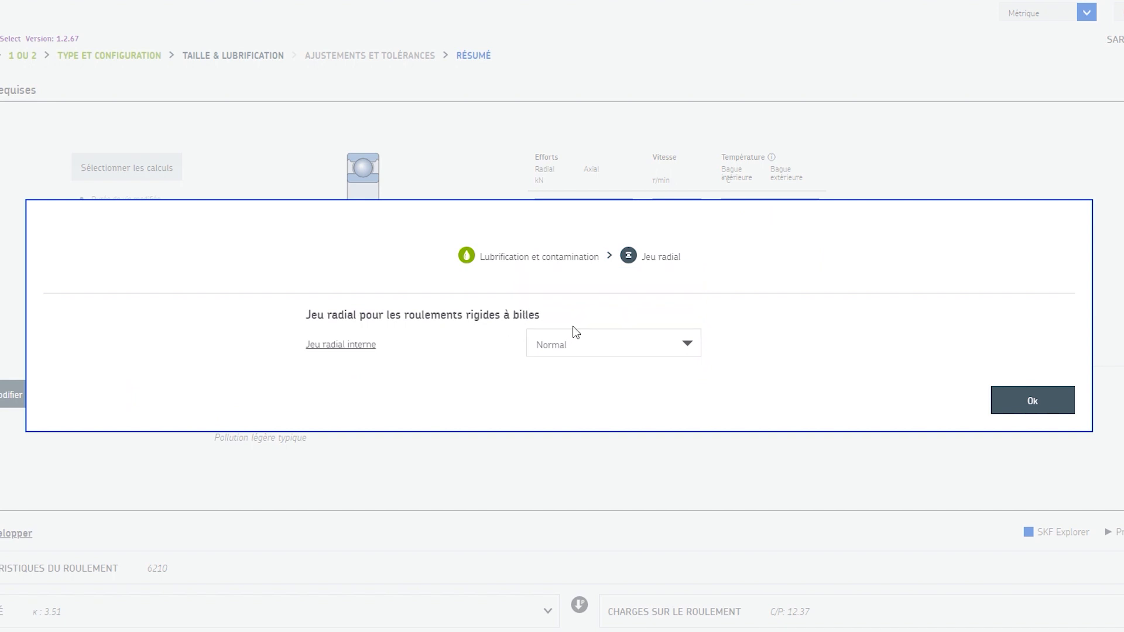
click(1027, 402)
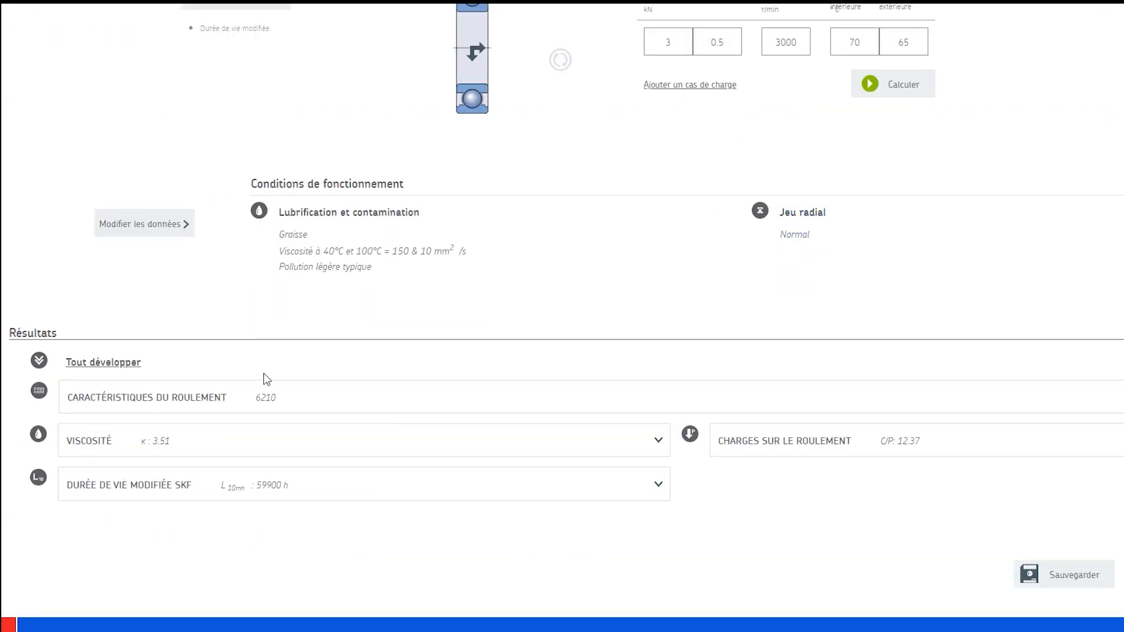
- Expand all result sections and examine the operating viscosities and the viscosity ratio κ of the 6210 bearing
click(41, 363)
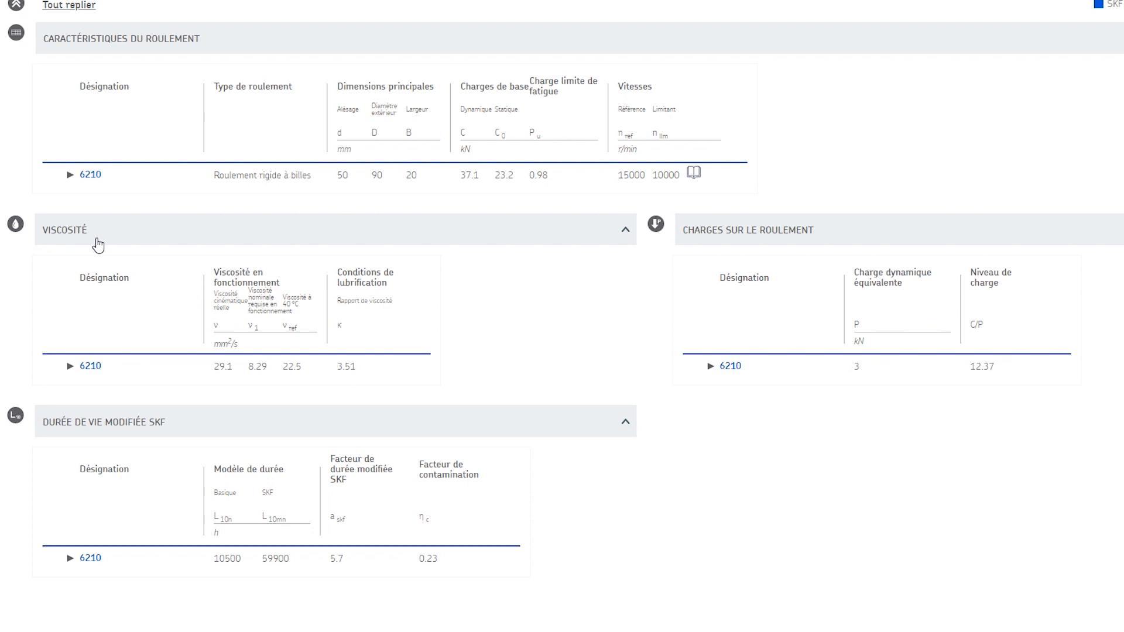
drag(98, 244, 41, 243)
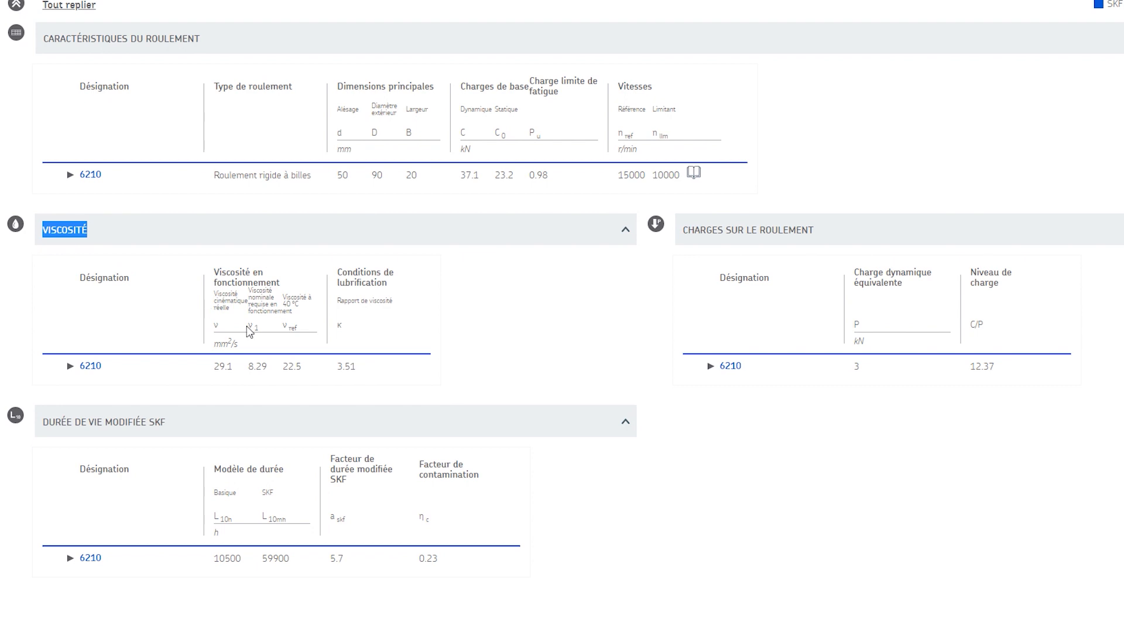
click(348, 332)
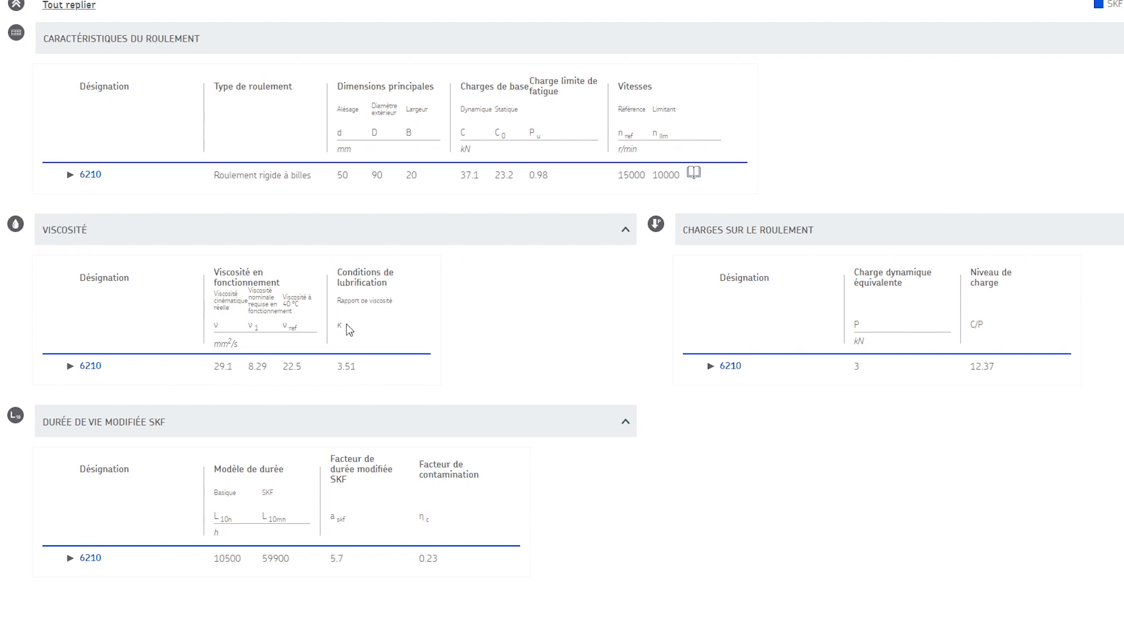